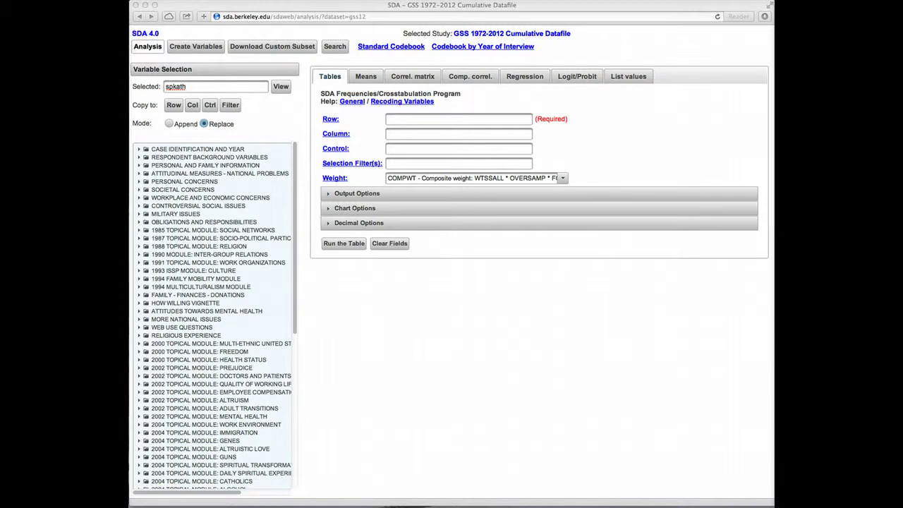
Open Create Variables and switch to the Compute form for a new variable.
click(206, 50)
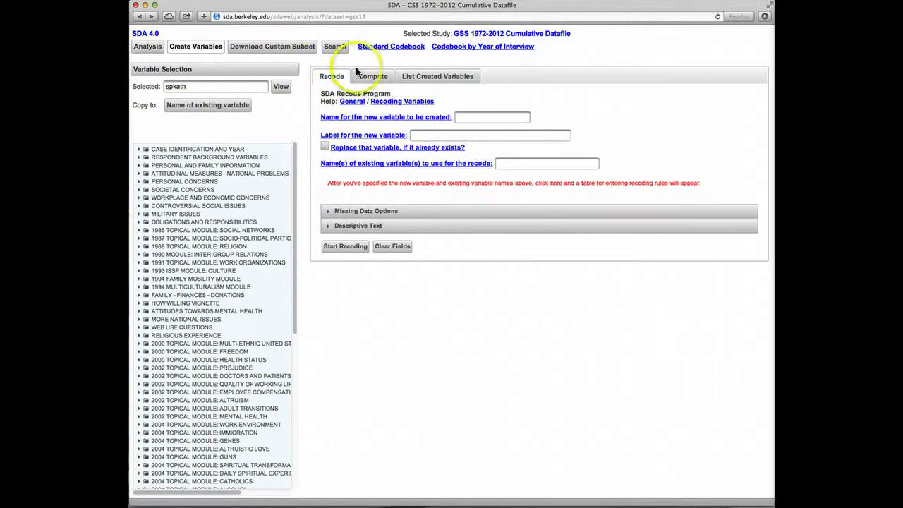
click(380, 80)
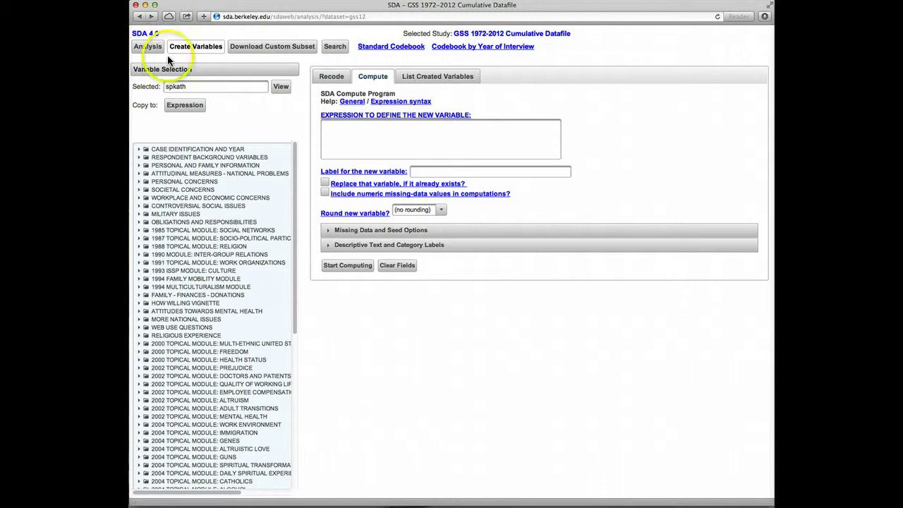
click(187, 90)
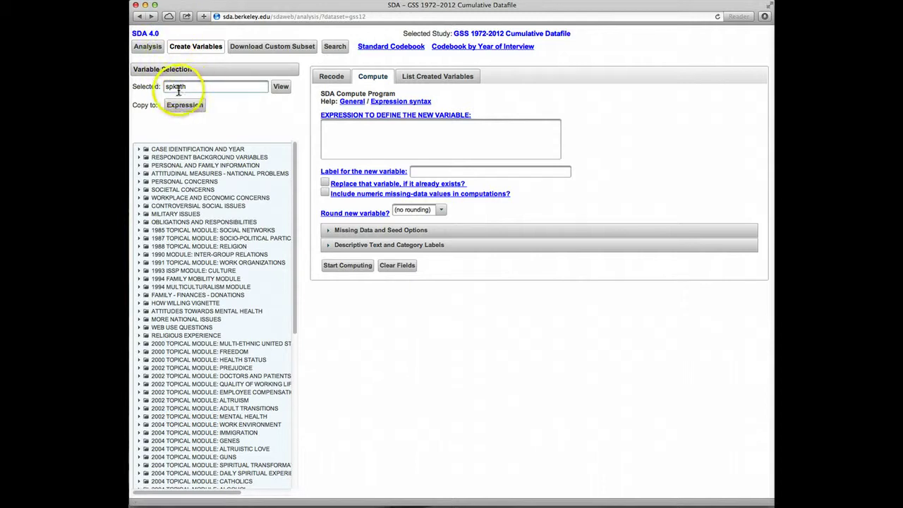
click(280, 89)
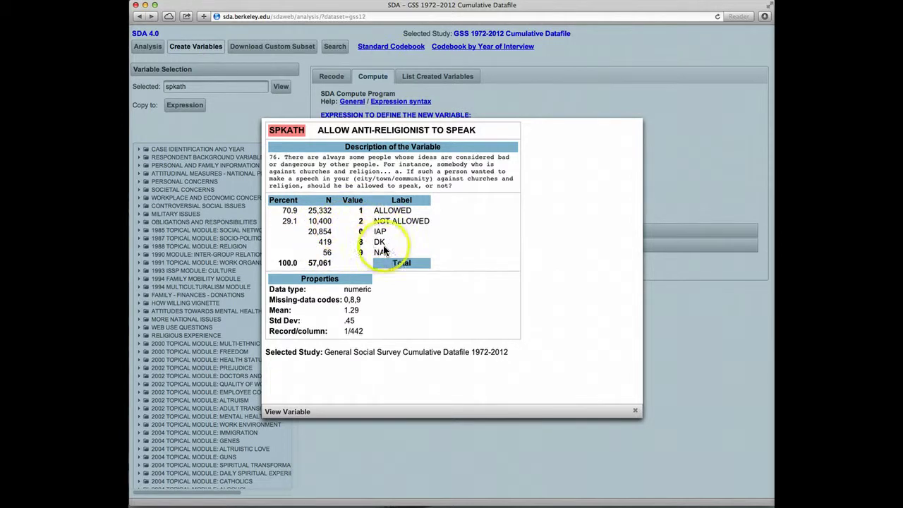
click(711, 155)
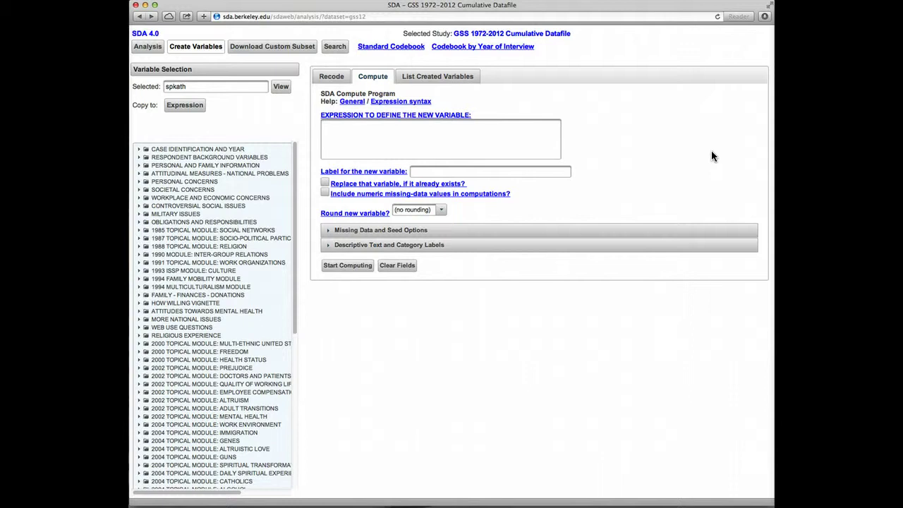
Enter 'addspeak = spkath + spkrac + spkhomo', allow replacing an existing variable, and start computing.
click(495, 125)
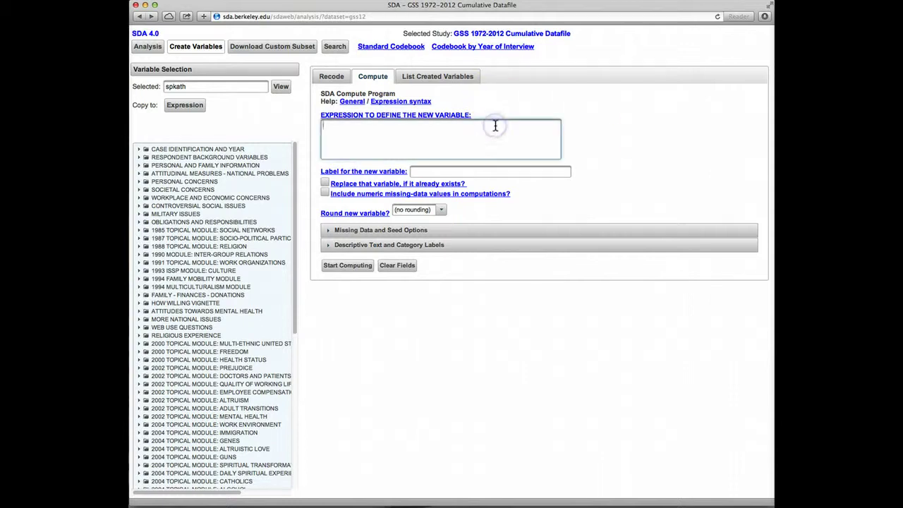
text(addspea)
text(k )
text(= spkath)
text( + sp)
text(krac )
text(+ spkhomo)
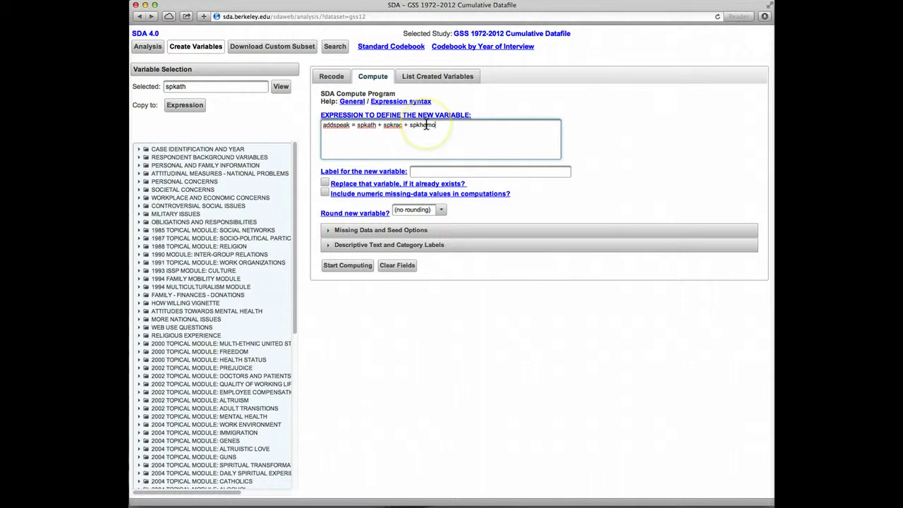
click(324, 184)
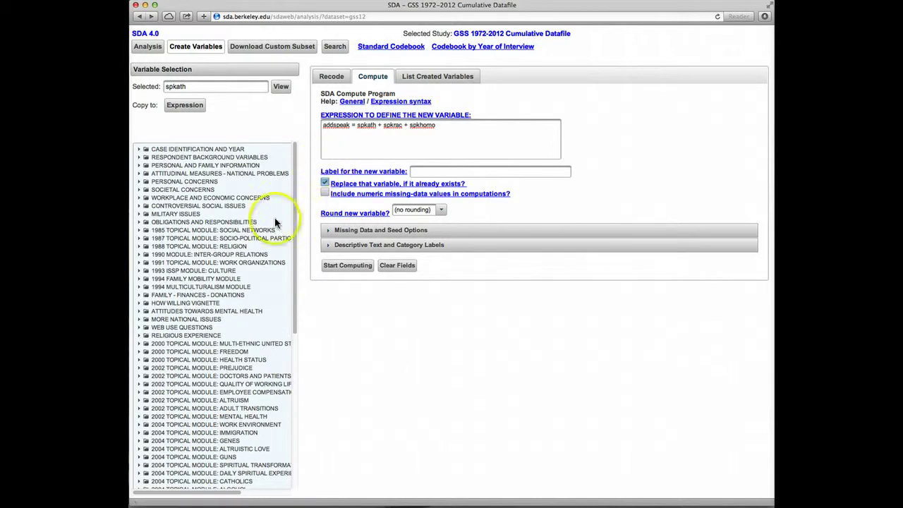
click(344, 269)
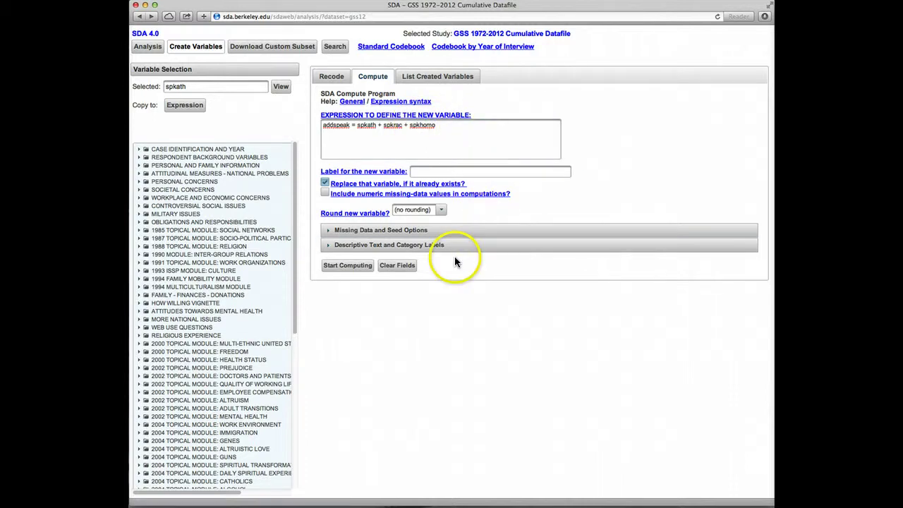
Clear the form, enter 'meanspeak= mean( spkath, spkrac, spkhomo )' and allow replacing an existing variable.
click(404, 273)
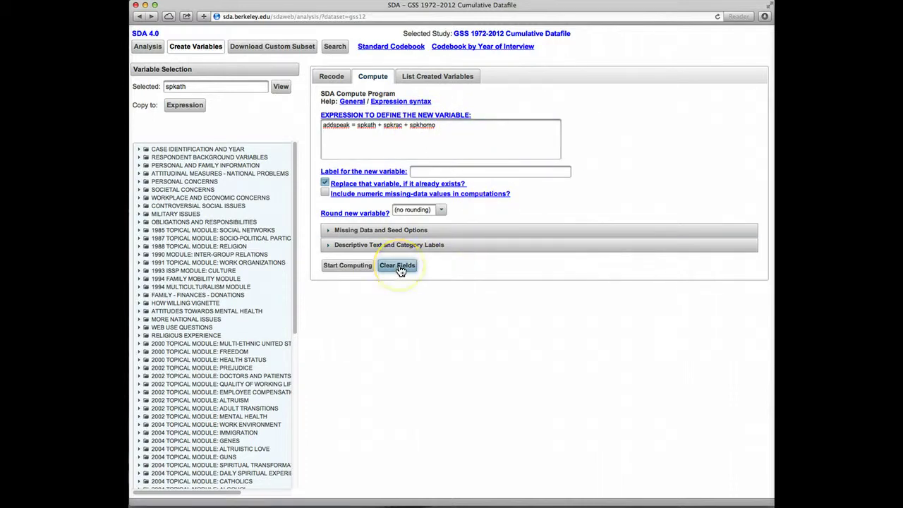
click(400, 271)
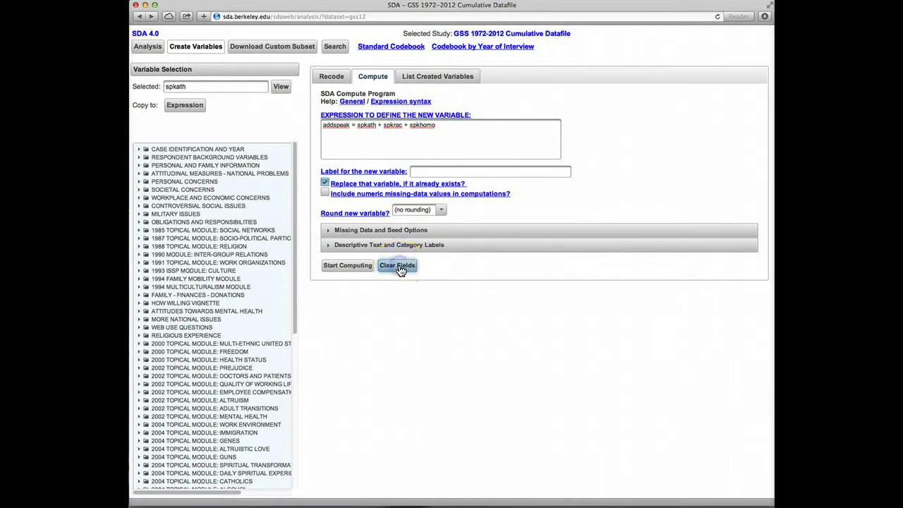
click(356, 130)
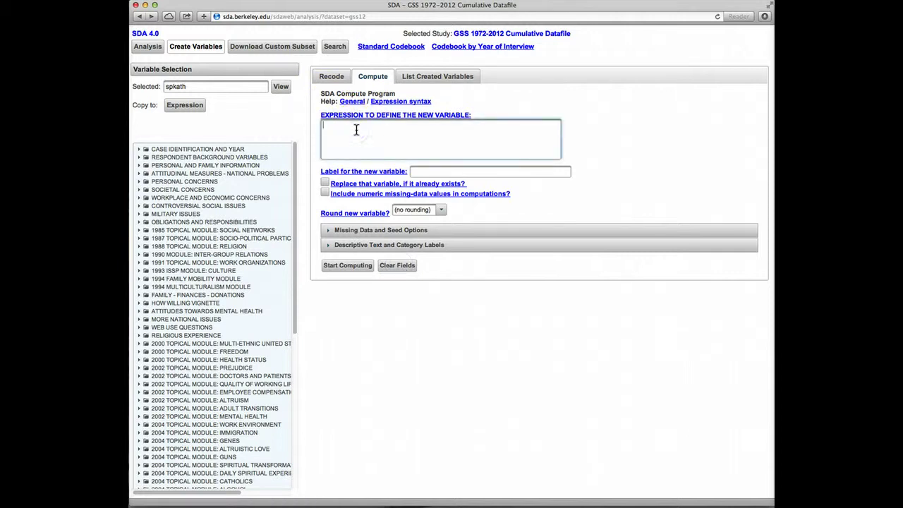
text(meanspeak)
text(=)
text( mean()
text( spk)
text(ath,)
text( spkrac, sp)
text(khomo)
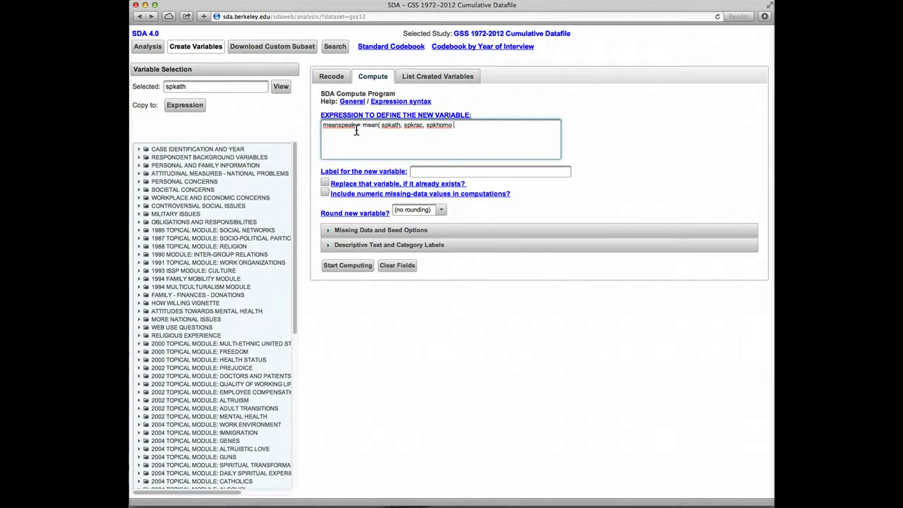
text( ))
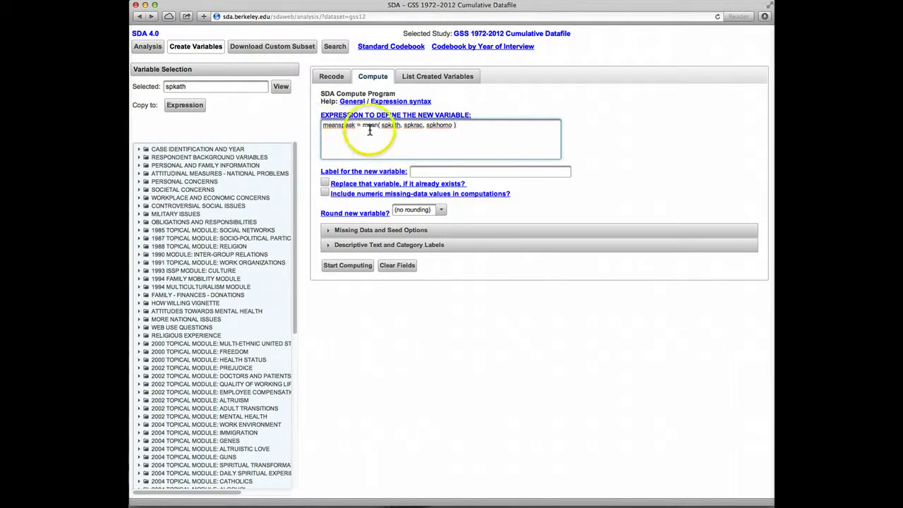
click(324, 184)
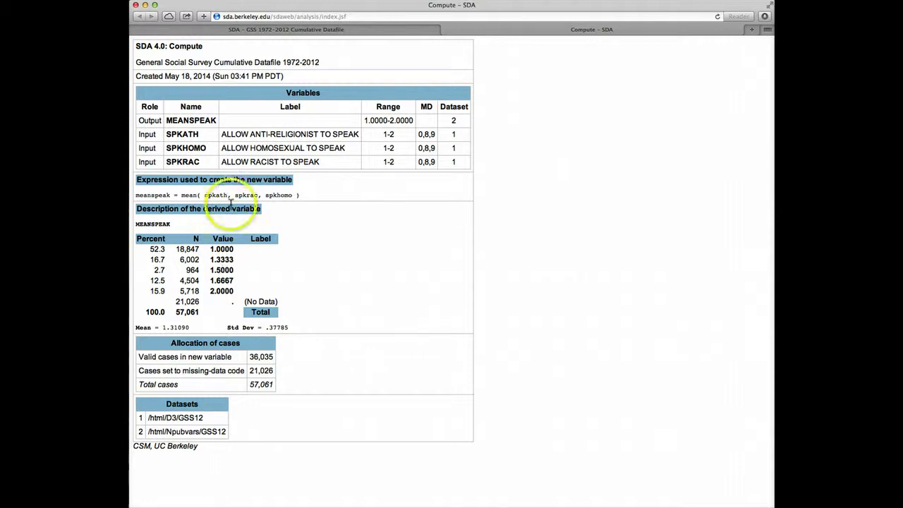
Back on the form, edit the expression to 'meanspeak3 = mean.3( spkath, spkrac, spkhomo )'.
click(443, 29)
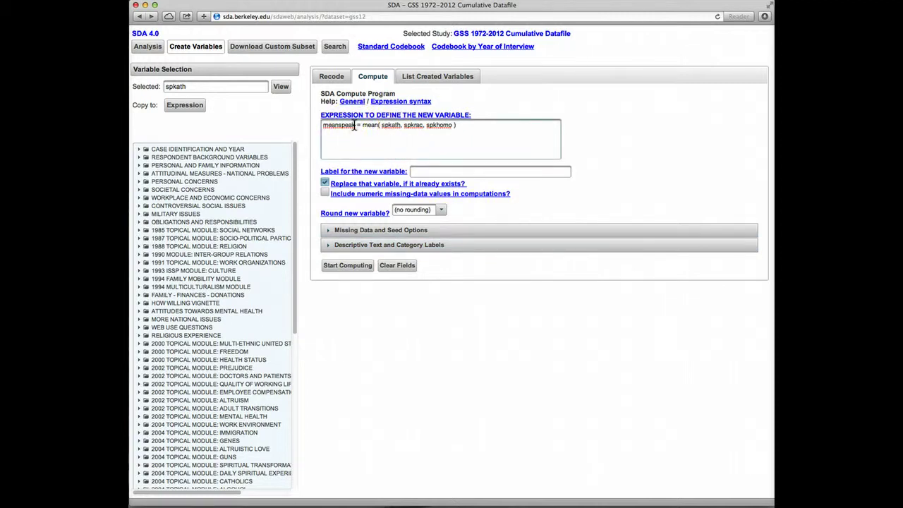
click(354, 125)
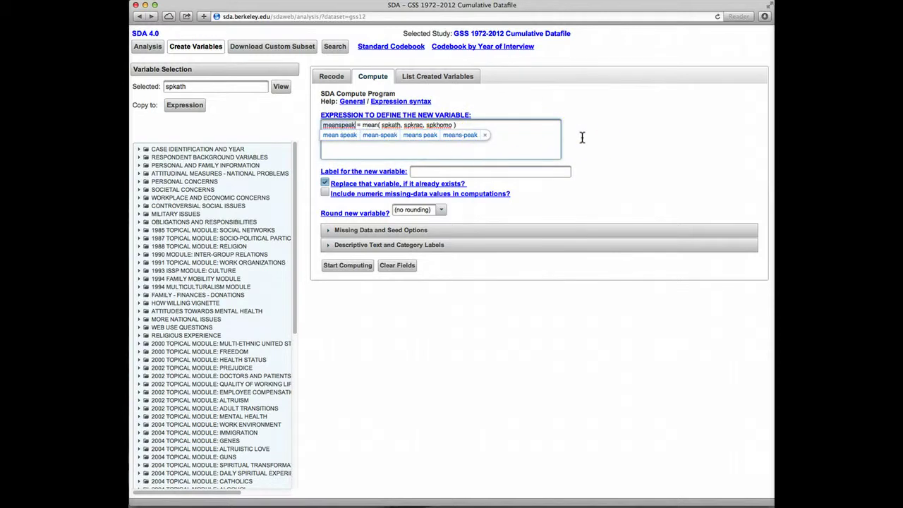
text(3)
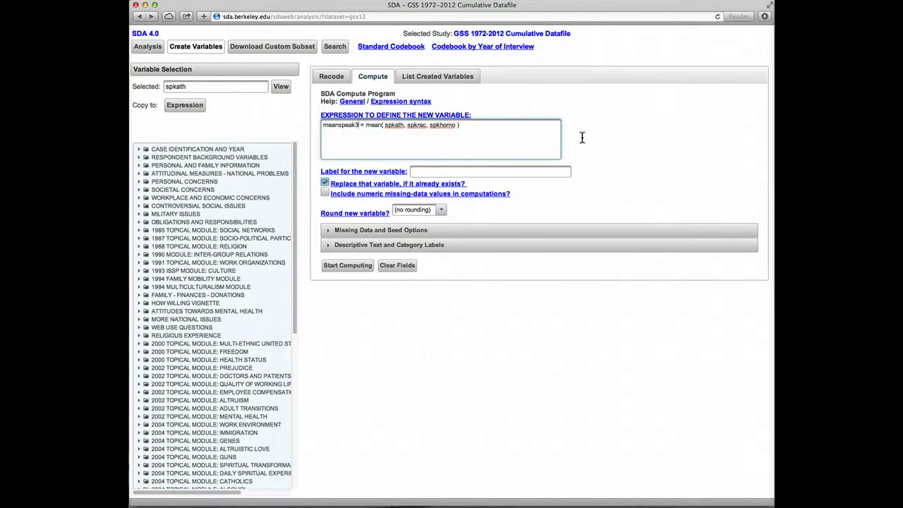
click(578, 139)
click(450, 134)
click(598, 128)
text(.3)
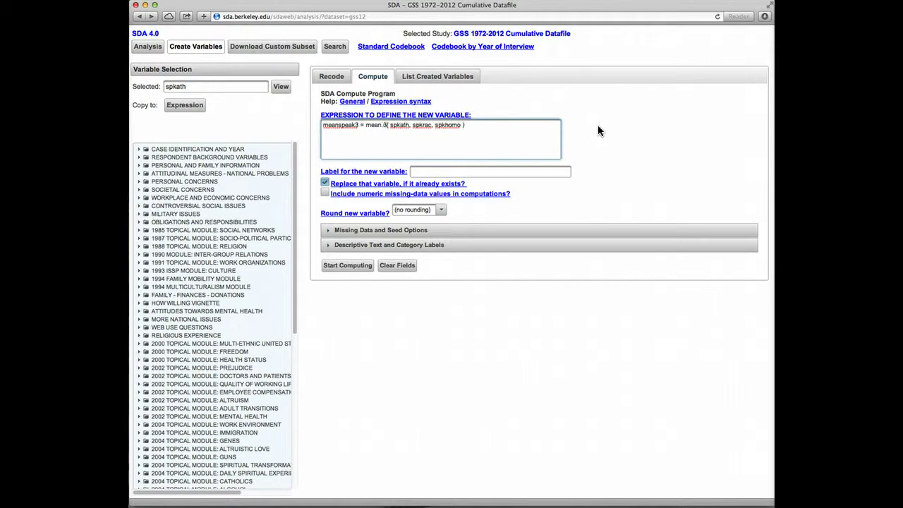
click(384, 125)
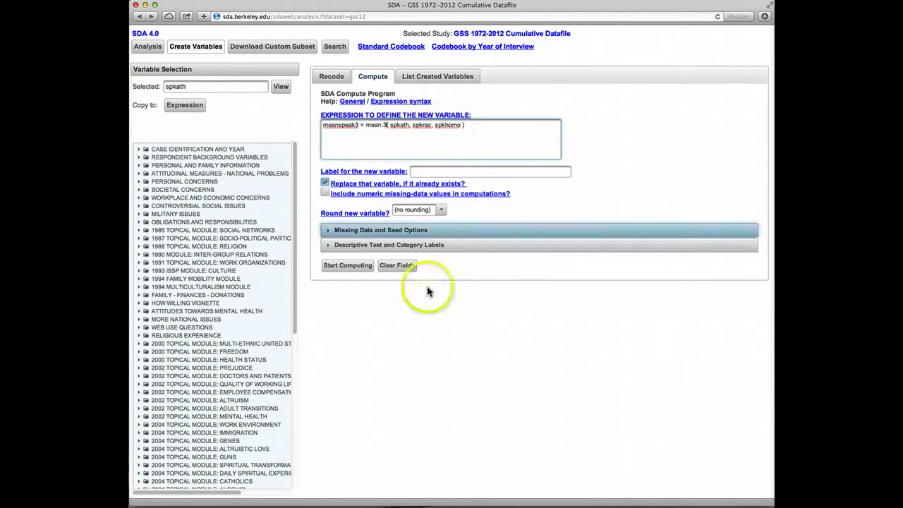
Run the MEANSPEAK3 computation, giving values 1.0000–2.0000 with 29,982 valid cases.
click(350, 270)
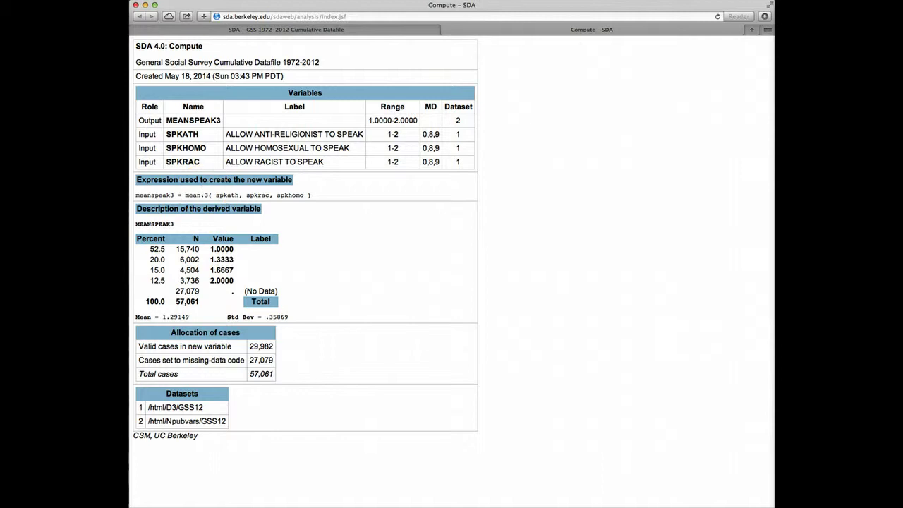
Close the Compute results tab to get back to the meanspeak3 expression form.
click(446, 31)
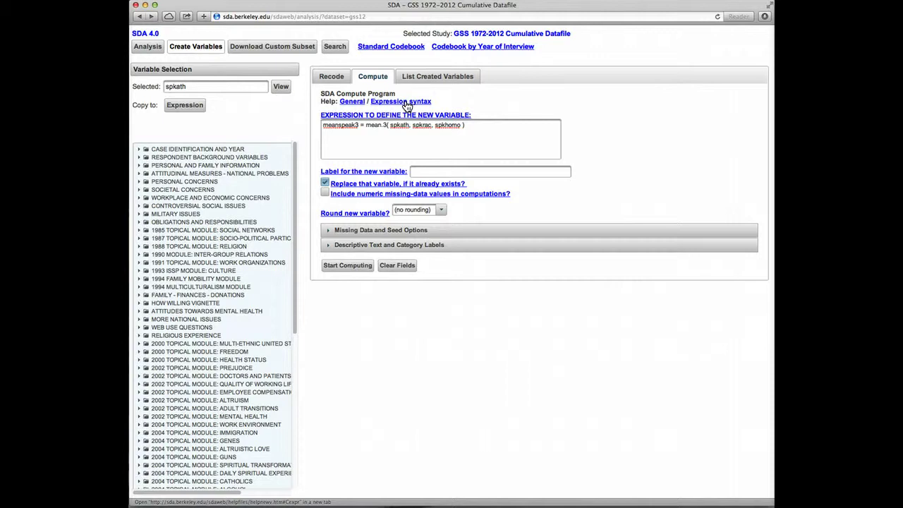
Open the Expression syntax help and scroll to the Summaries of variables section on MEAN.n.
click(407, 103)
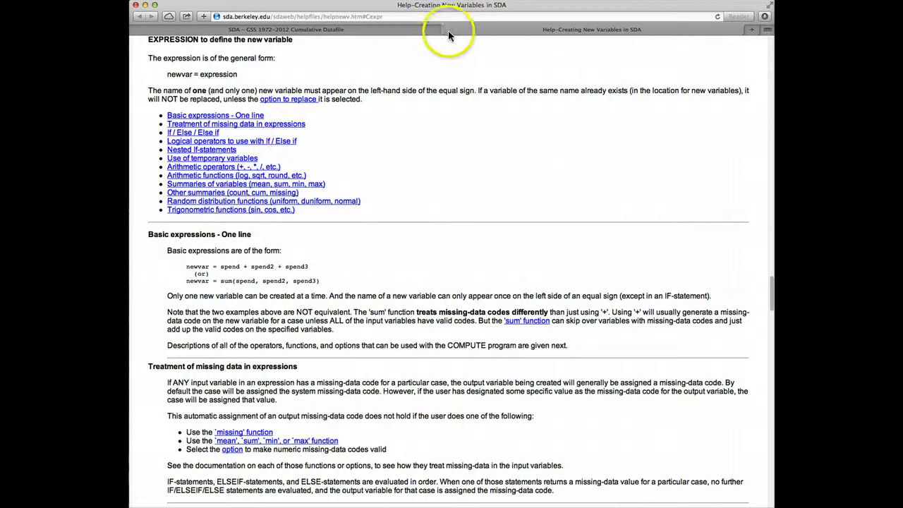
scroll(601, 137, down, 20)
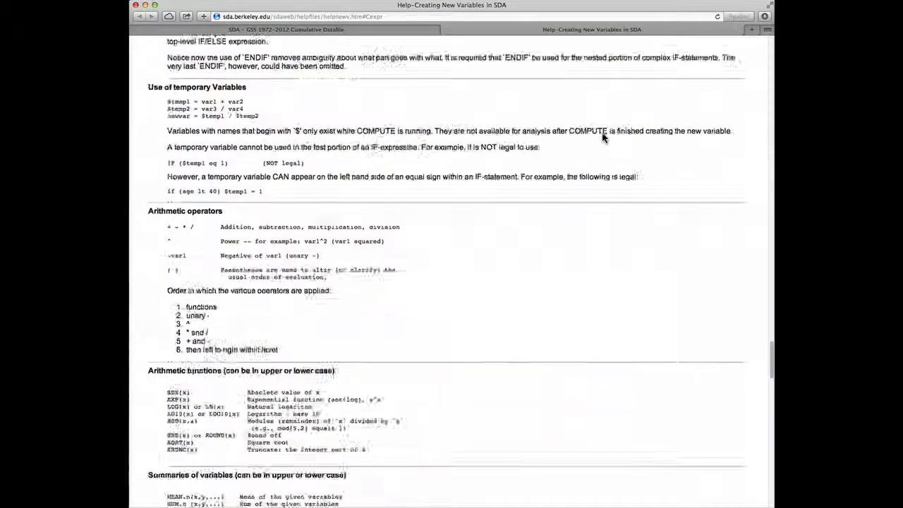
scroll(602, 137, down, 7)
scroll(601, 138, up, 10)
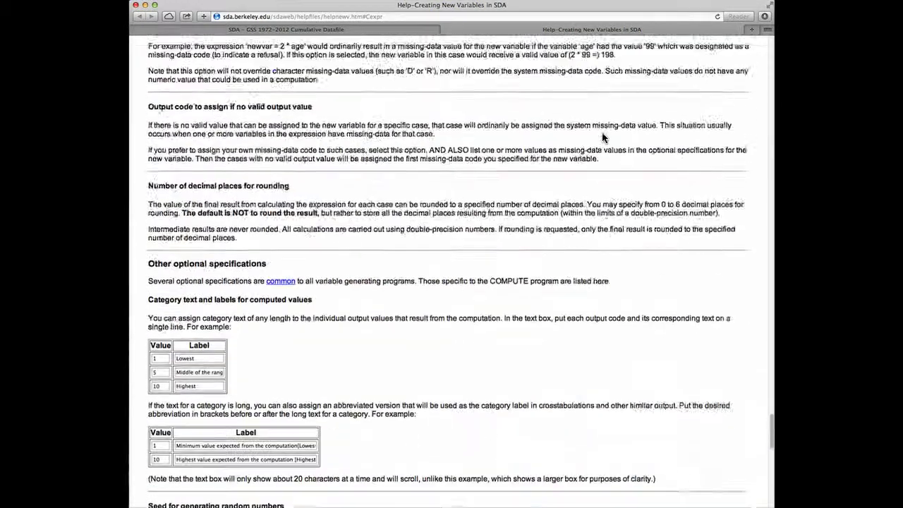
scroll(602, 131, up, 3)
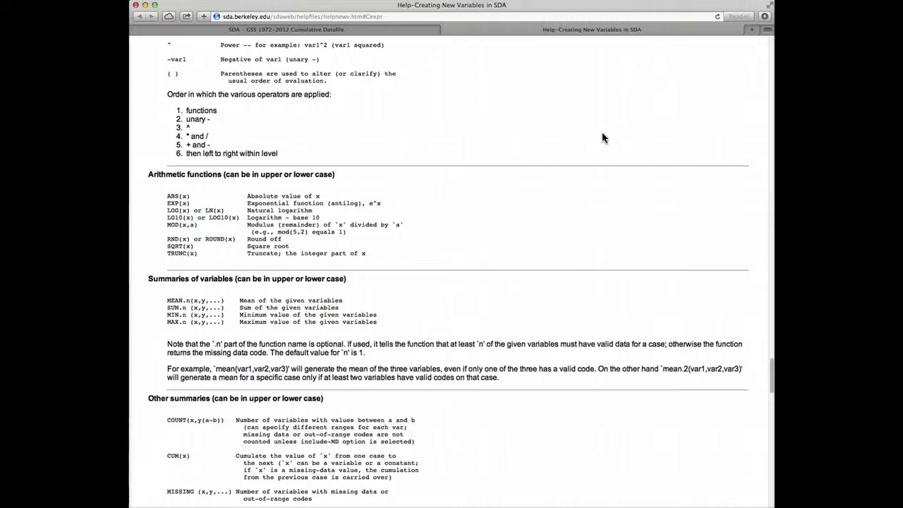
Close the help, expand Descriptive Text and Category Labels, and add an empty label row.
click(444, 29)
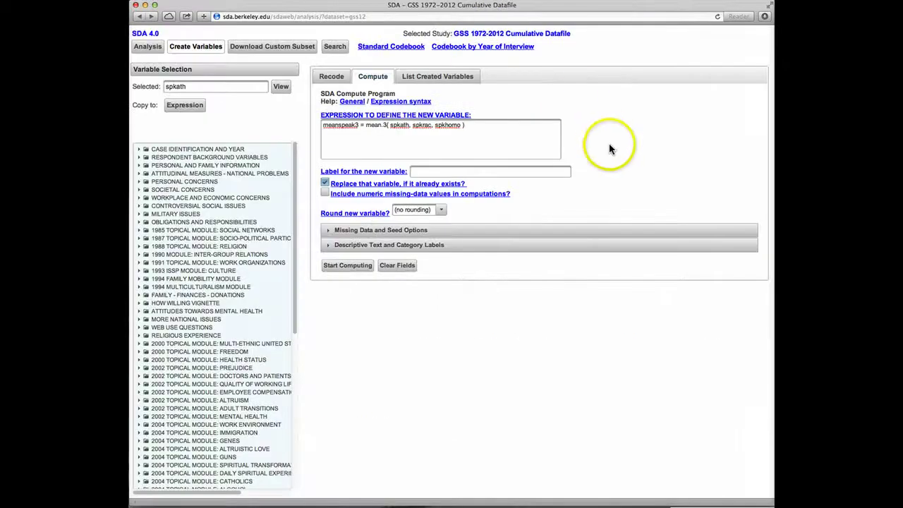
click(328, 235)
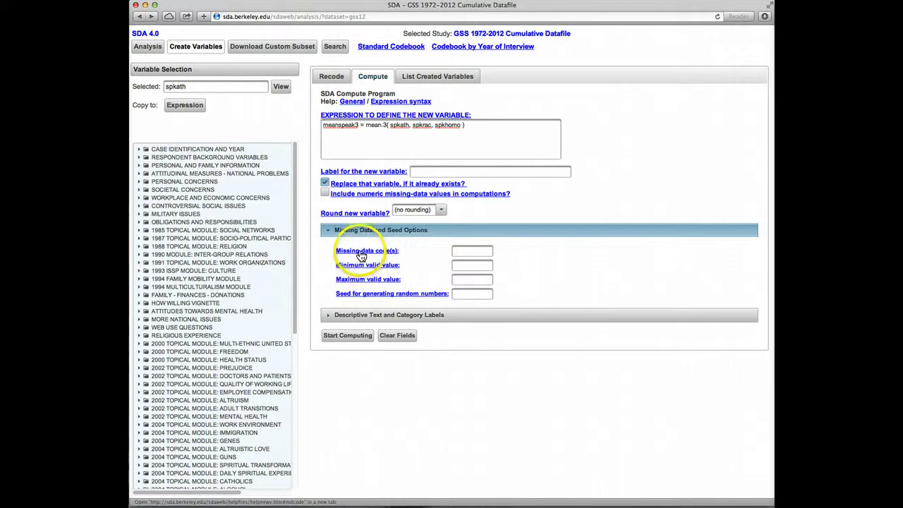
click(327, 234)
click(329, 246)
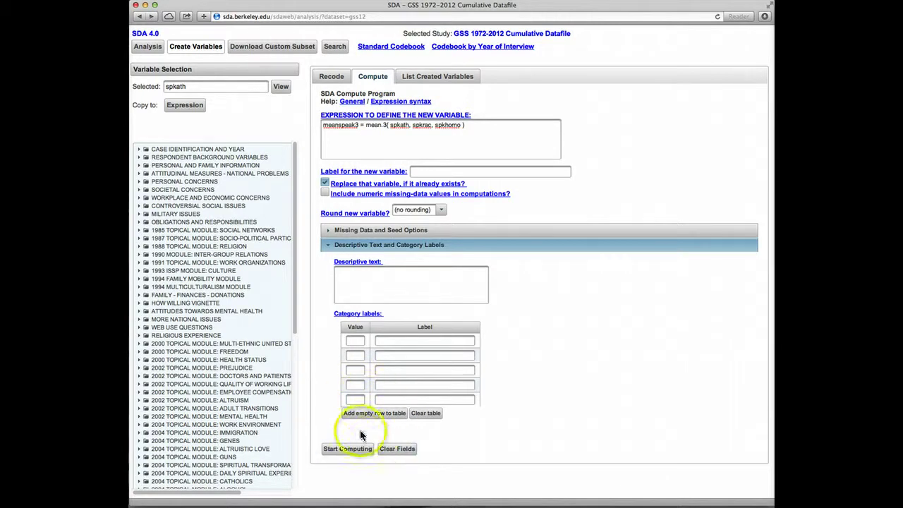
click(356, 413)
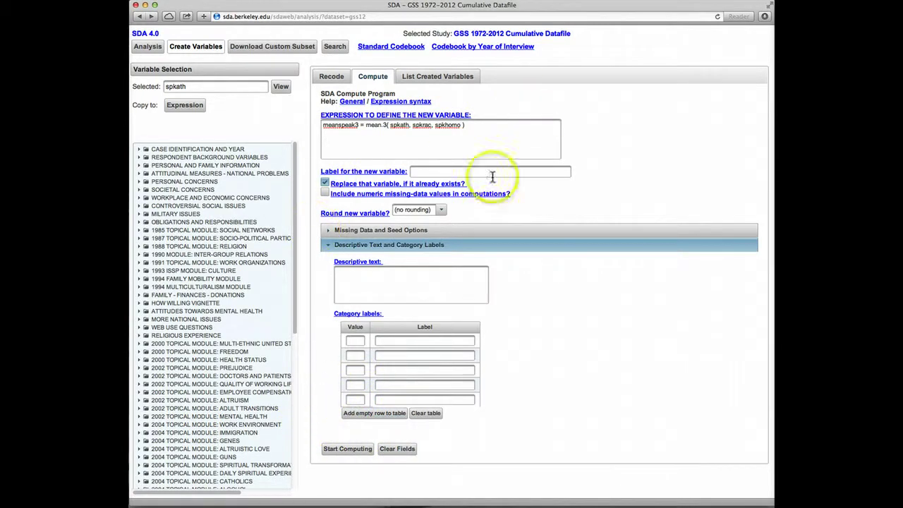